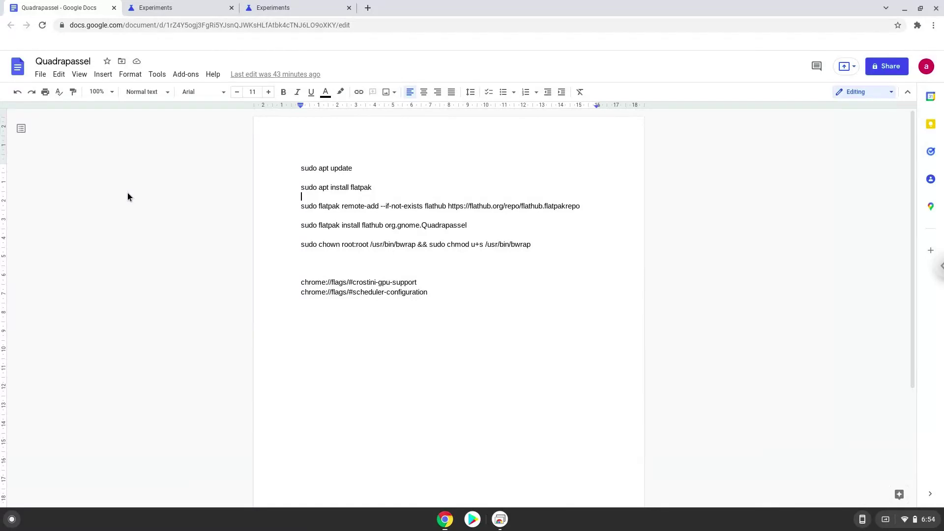
- Set the Crostini GPU Support flag to Enabled
{"action": "left_click", "coordinate": [169, 8]}
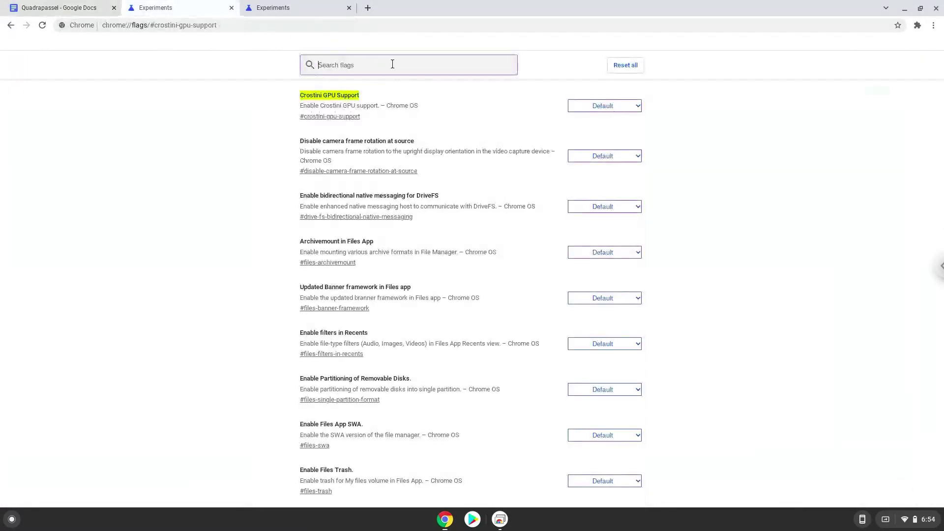
{"action": "left_click", "coordinate": [585, 105]}
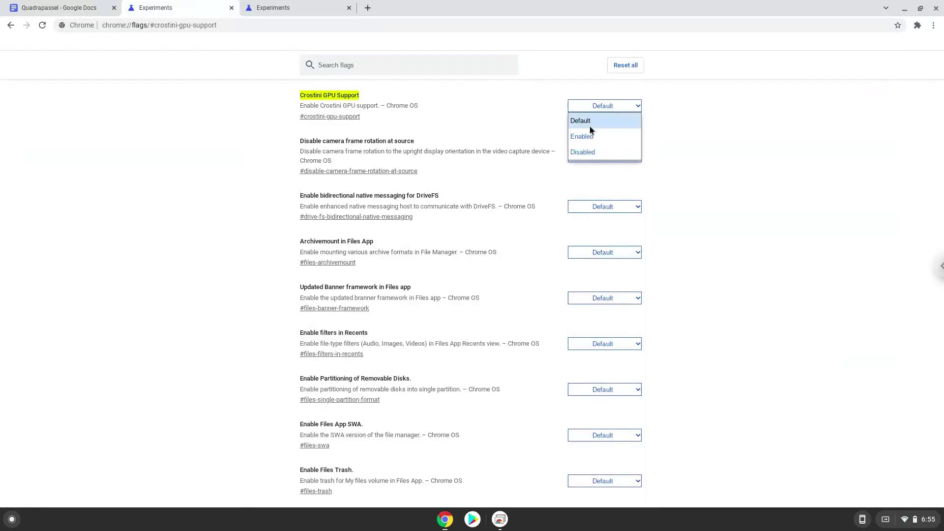
{"action": "left_click", "coordinate": [590, 139]}
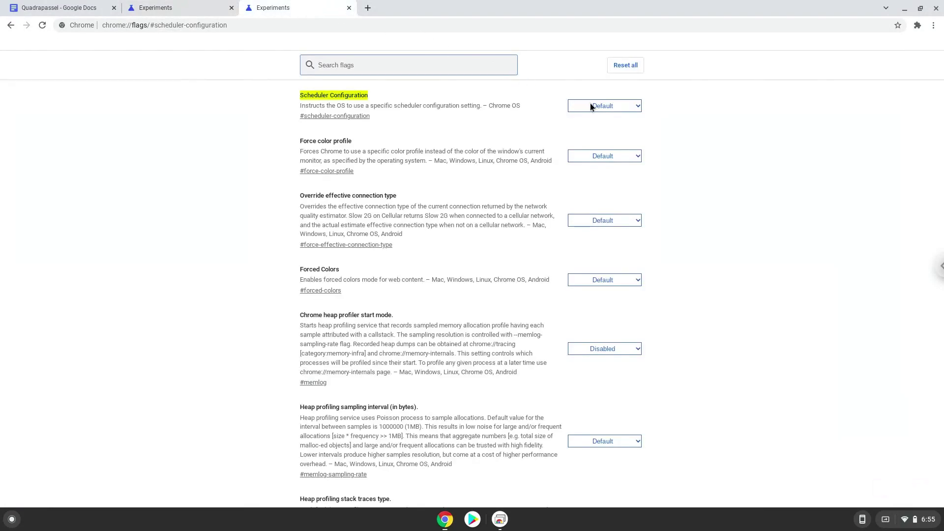
- Set Scheduler Configuration to Enables Hyper-Threading, restart, and open the quick settings tray
{"action": "left_click", "coordinate": [592, 108]}
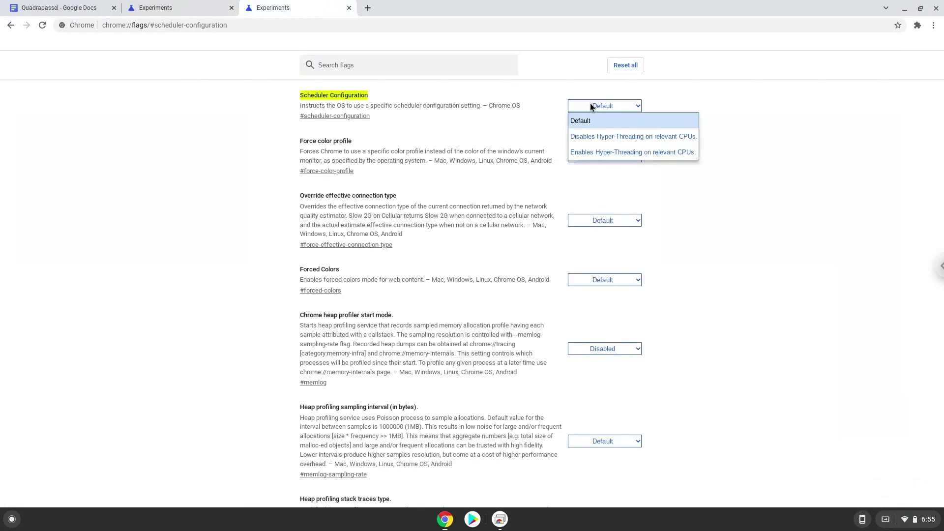
{"action": "left_click", "coordinate": [596, 152]}
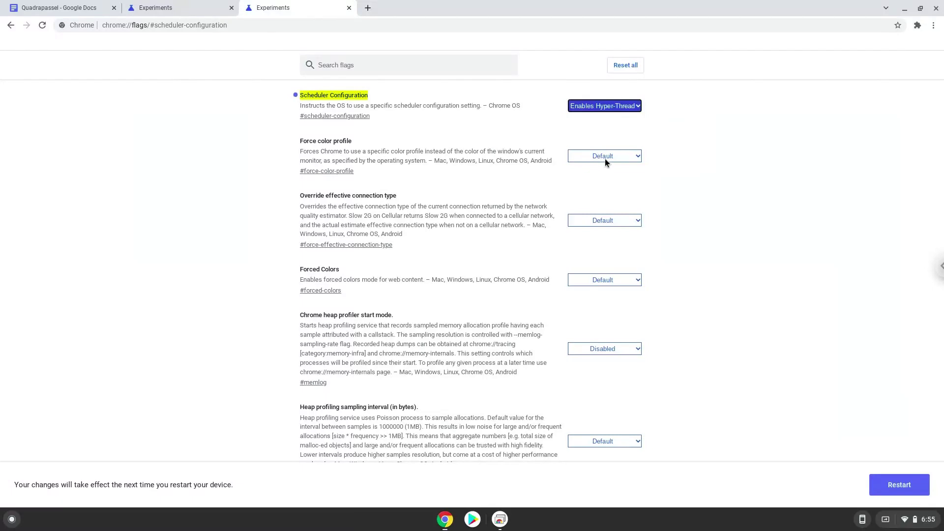
{"action": "left_click", "coordinate": [881, 482]}
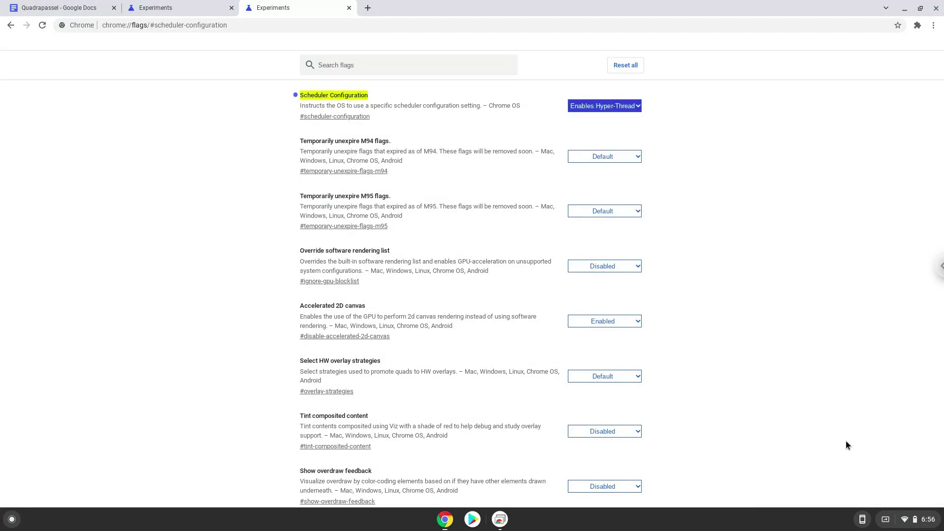
{"action": "left_click", "coordinate": [910, 520]}
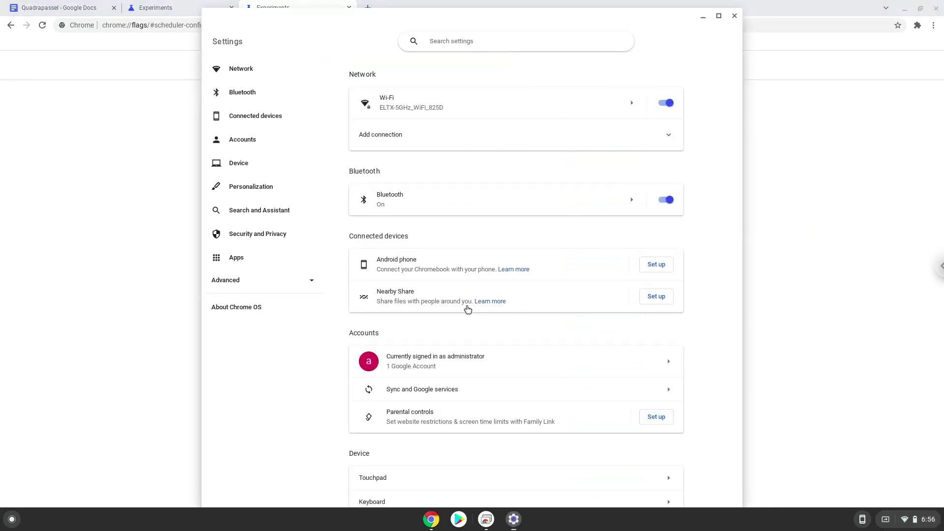
- Under Advanced > Developers, start turning on the Linux development environment
{"action": "left_click", "coordinate": [289, 287]}
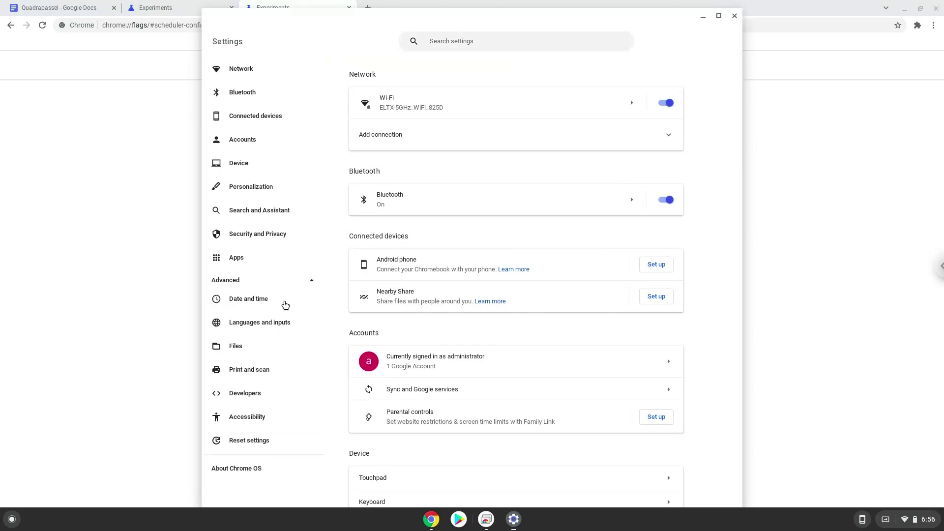
{"action": "left_click", "coordinate": [286, 398]}
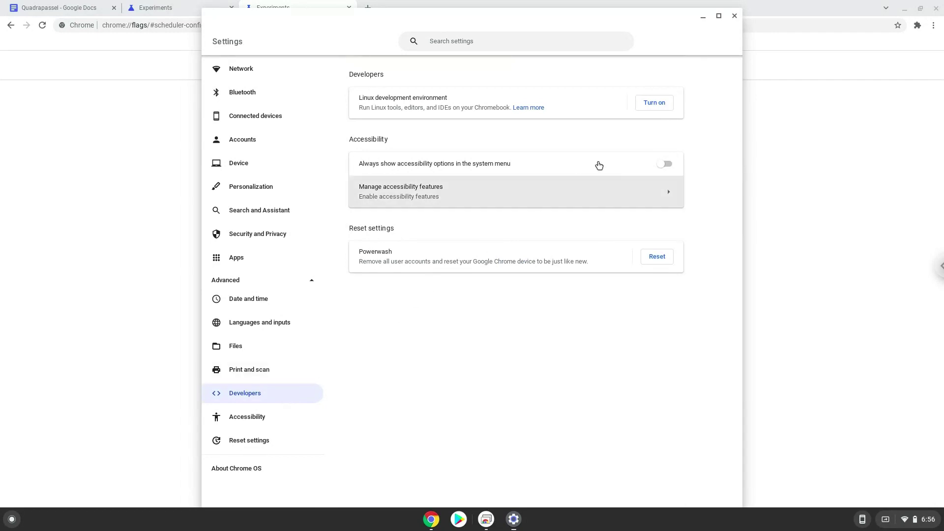
{"action": "left_click", "coordinate": [651, 104]}
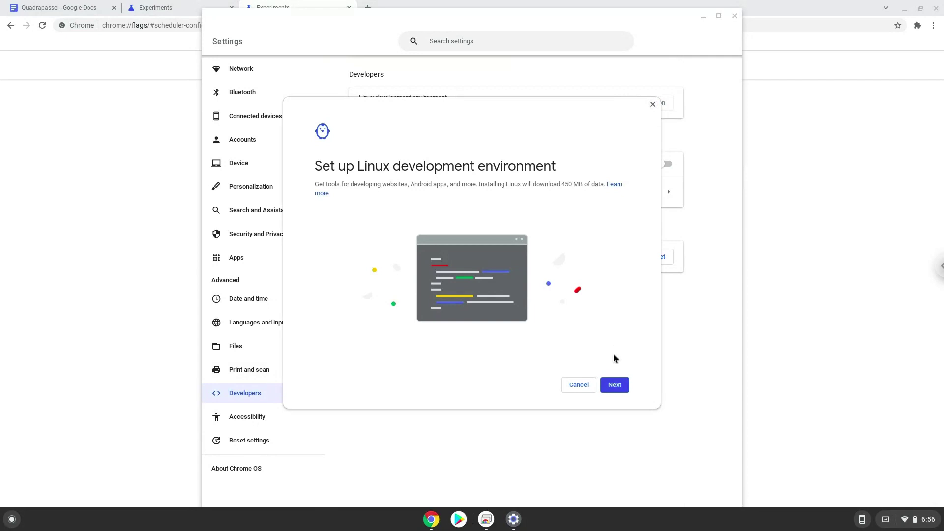
- Install the Linux development environment, then close the new Terminal and the Settings window
{"action": "left_click", "coordinate": [614, 385]}
{"action": "left_click", "coordinate": [612, 386]}
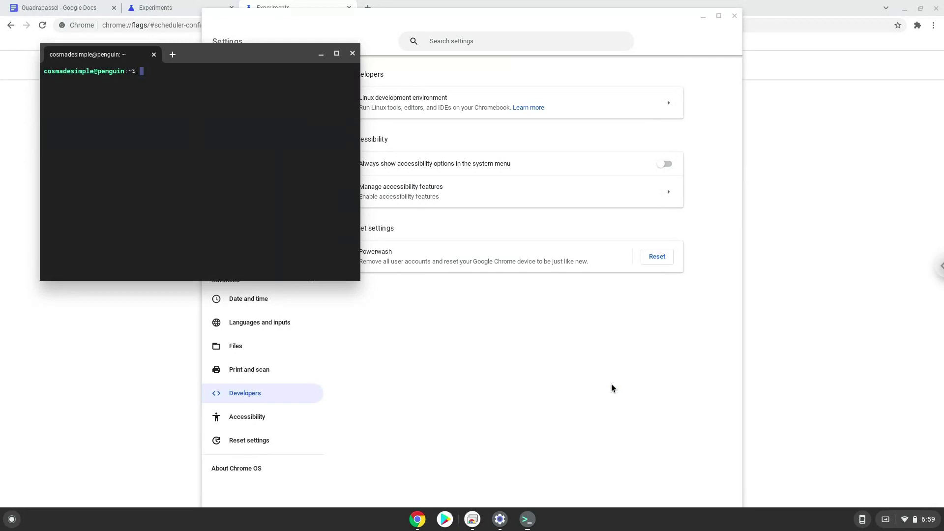
{"action": "left_click", "coordinate": [352, 54]}
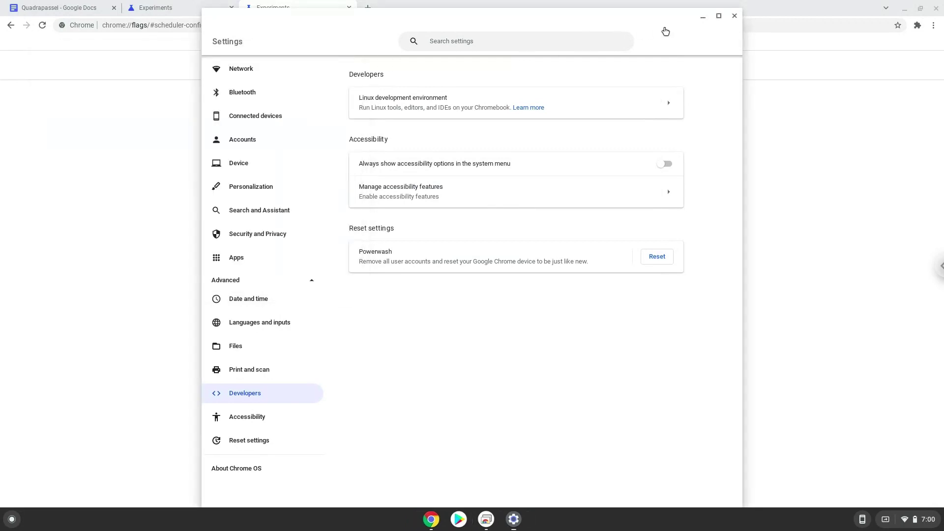
{"action": "left_click", "coordinate": [733, 17]}
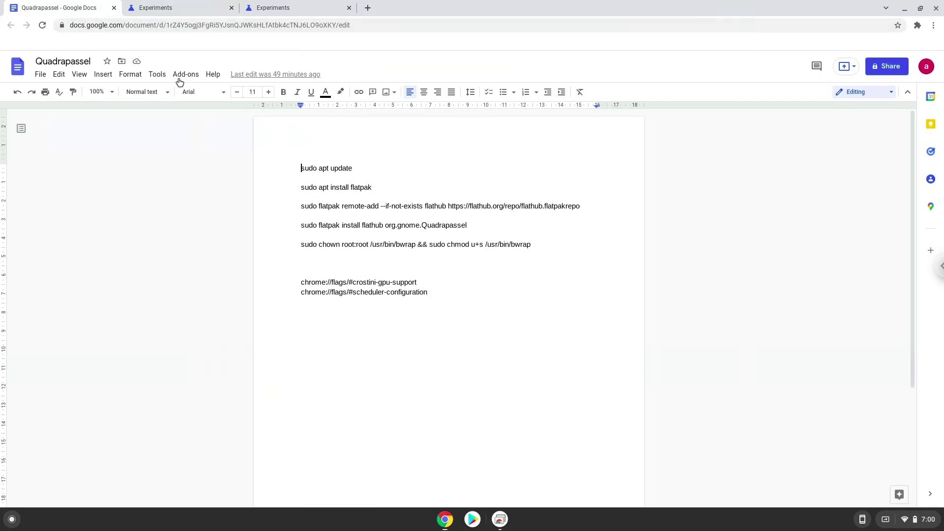
- Copy the 'sudo apt update' line from the Quadrapassel doc
{"action": "triple_click", "coordinate": [307, 168]}
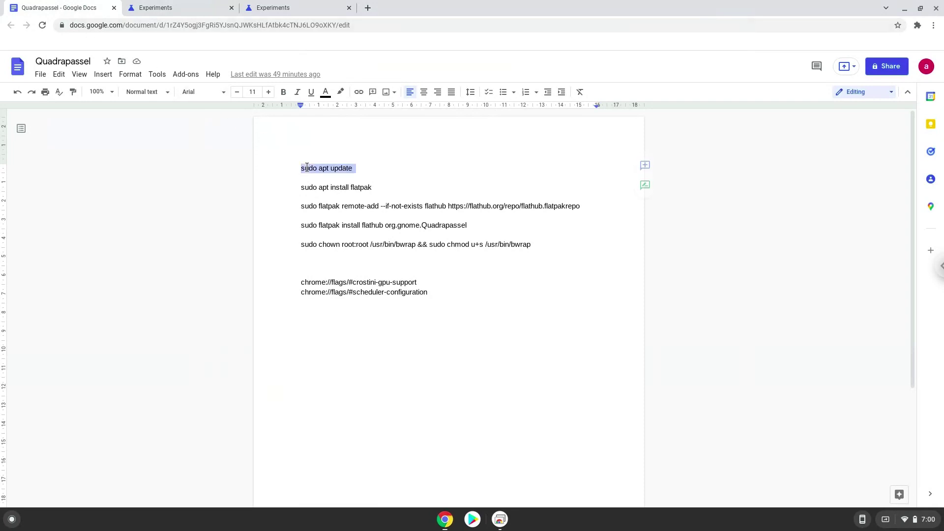
{"action": "right_click", "coordinate": [307, 169]}
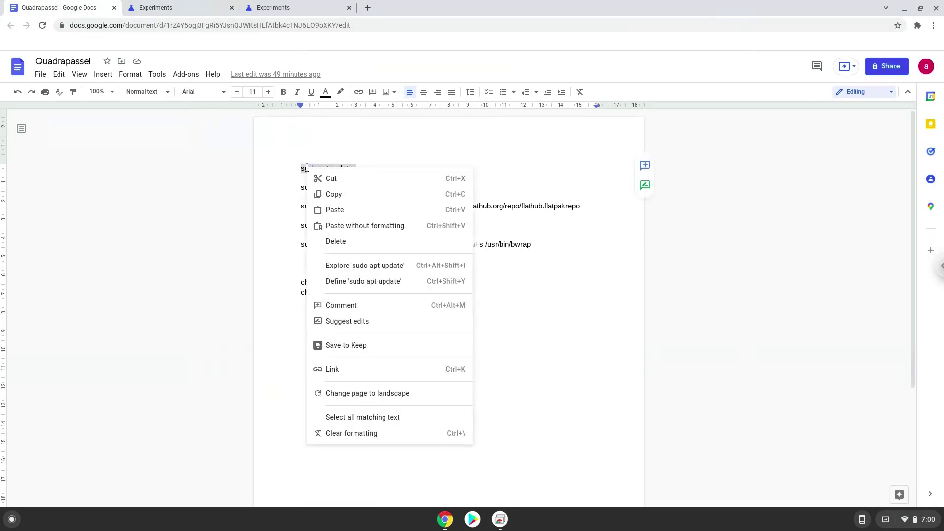
{"action": "left_click", "coordinate": [331, 194]}
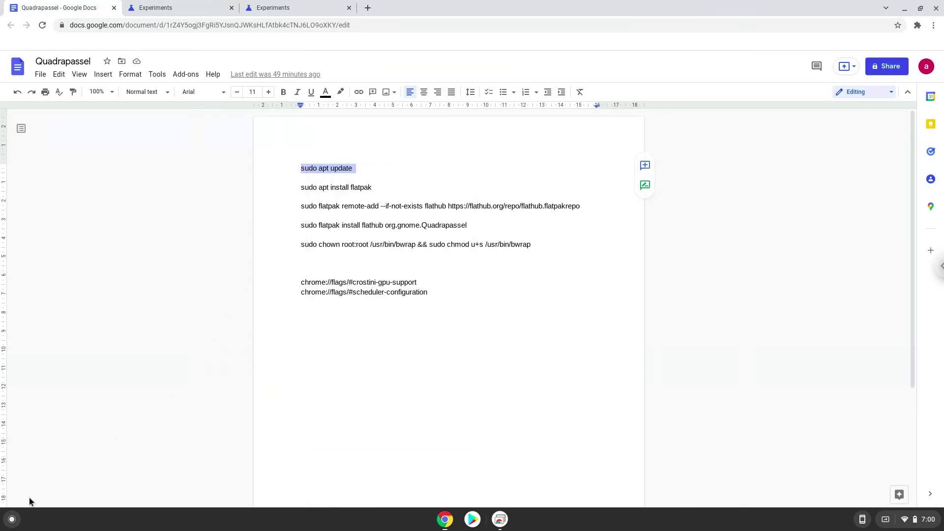
- Launch the Terminal app by searching 'ter' in the Launcher
{"action": "left_click", "coordinate": [12, 519]}
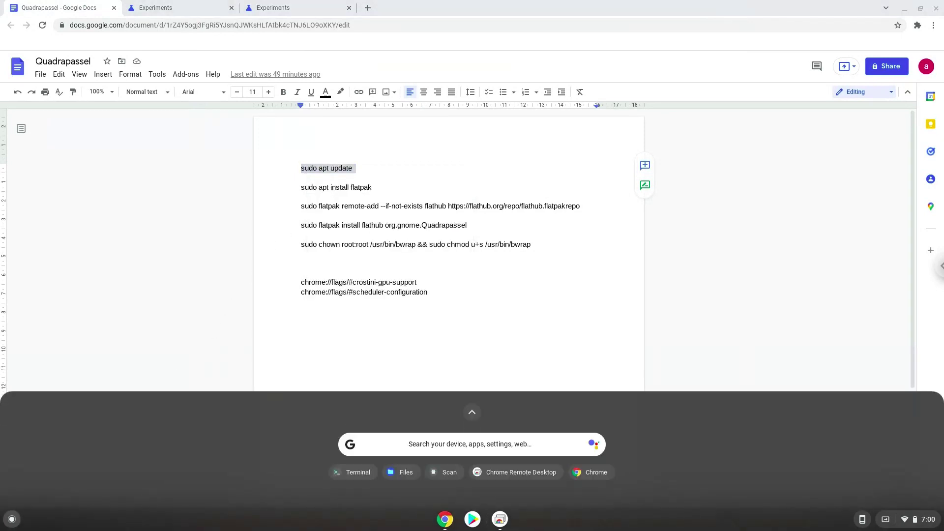
{"action": "type", "text": "terminal"}
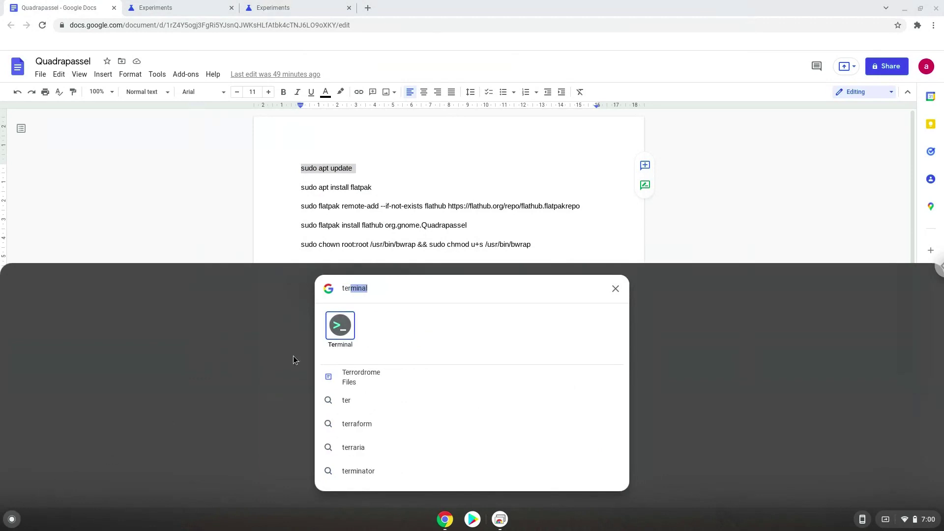
{"action": "left_click", "coordinate": [340, 335]}
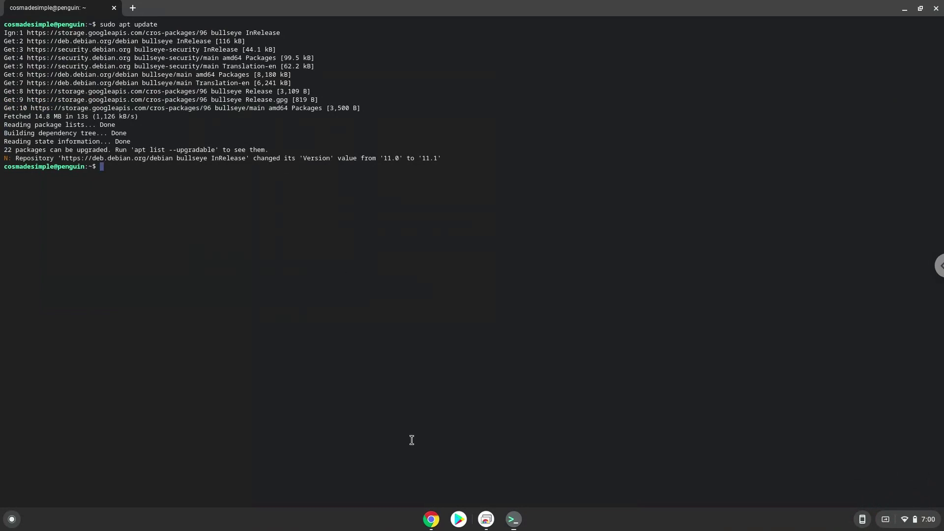
- Return to the Quadrapassel command doc in Chrome
{"action": "left_click", "coordinate": [432, 519]}
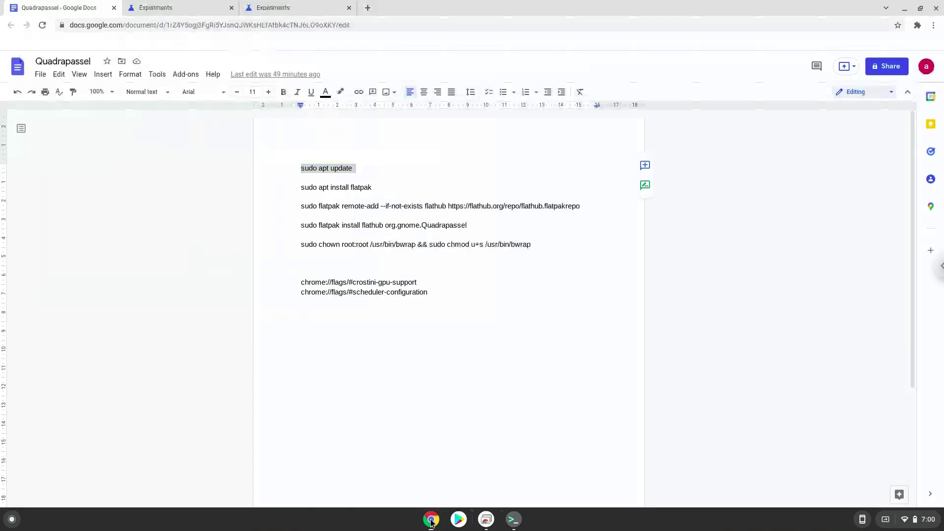
- Copy the 'sudo apt install flatpak' line from the doc
{"action": "triple_click", "coordinate": [332, 187]}
{"action": "right_click", "coordinate": [333, 188]}
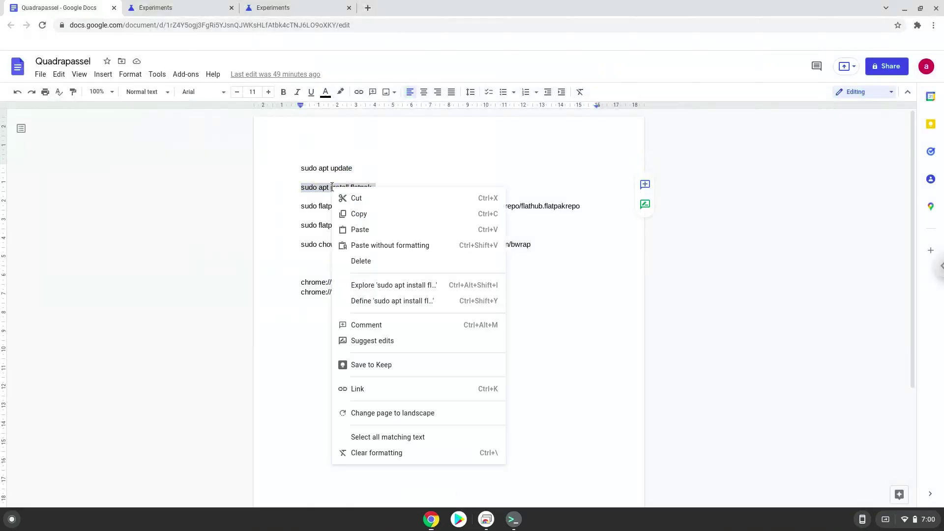
{"action": "left_click", "coordinate": [357, 214]}
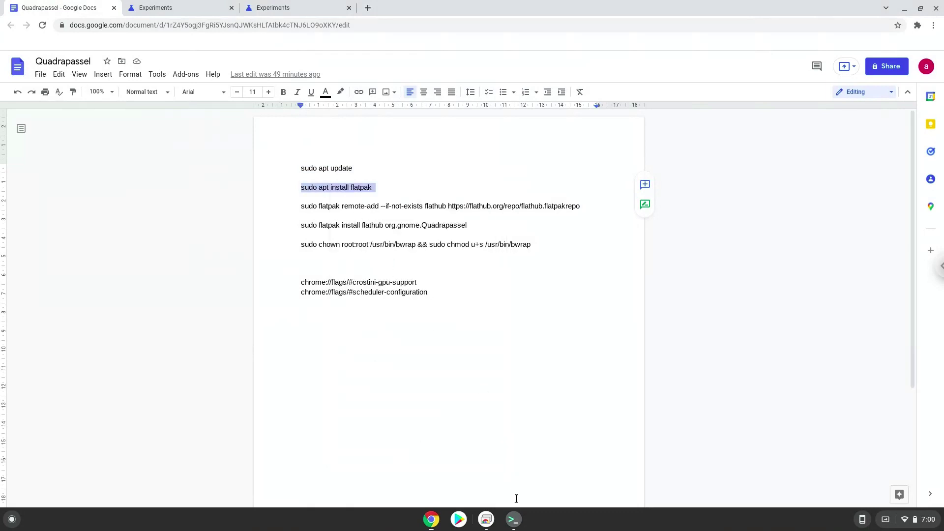
- Paste and run the flatpak install command in Terminal, accepting the install prompt
{"action": "left_click", "coordinate": [513, 520]}
{"action": "key", "text": "ctrl+shift+v"}
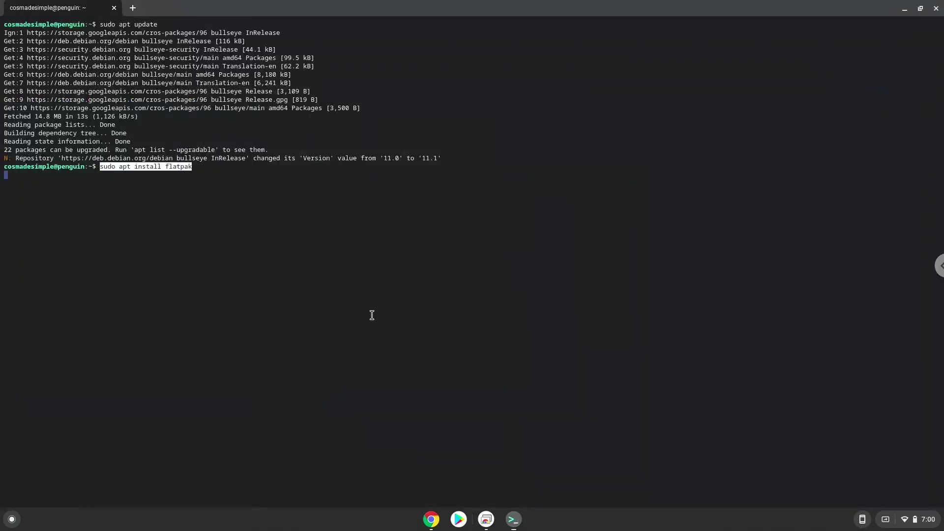
{"action": "key", "text": "Return"}
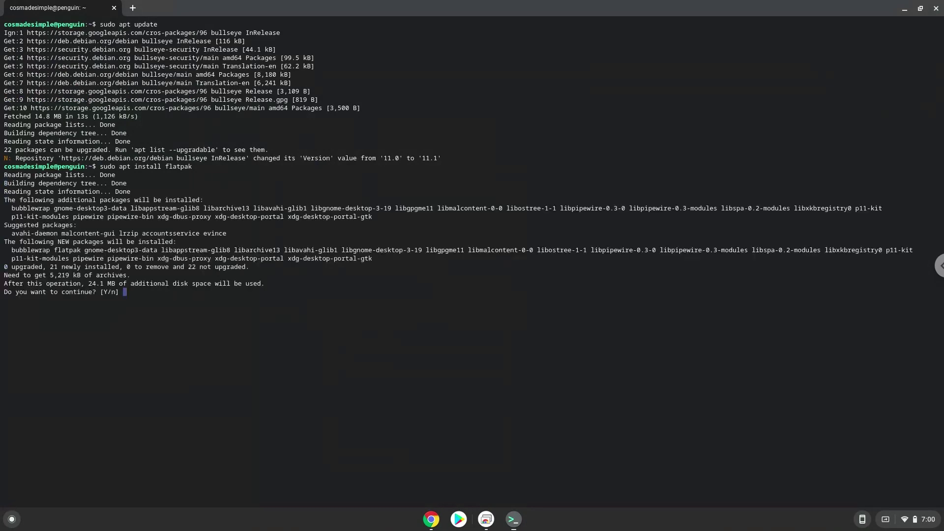
{"action": "key", "text": "Return"}
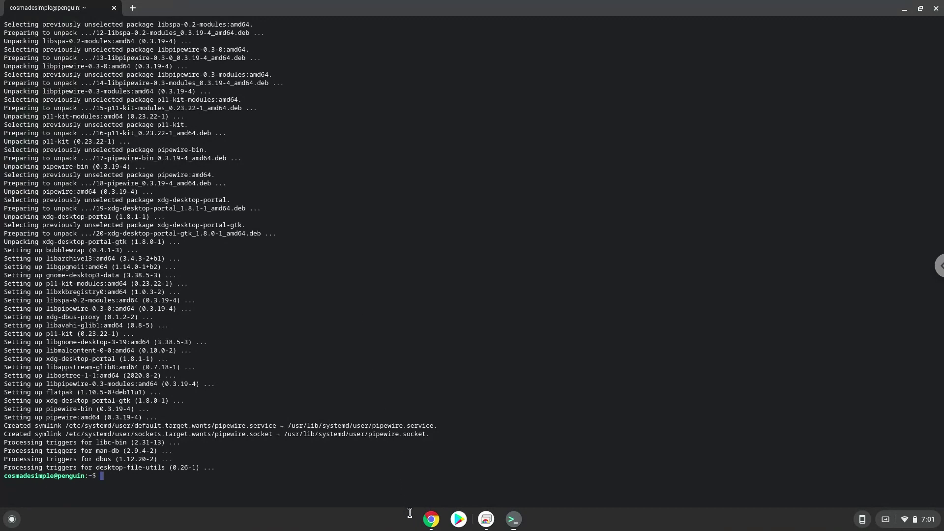
- Copy the 'flatpak remote-add' Flathub command from the notes document
{"action": "left_click", "coordinate": [428, 522]}
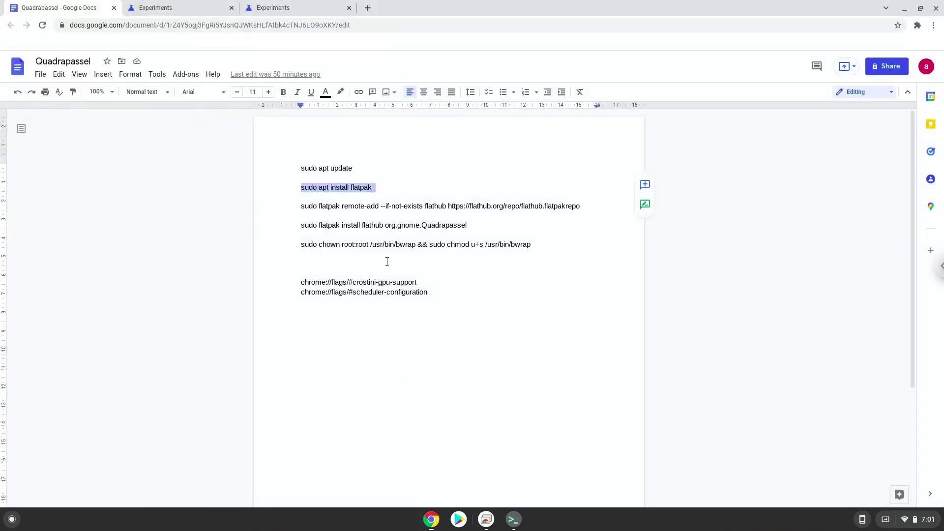
{"action": "triple_click", "coordinate": [374, 205]}
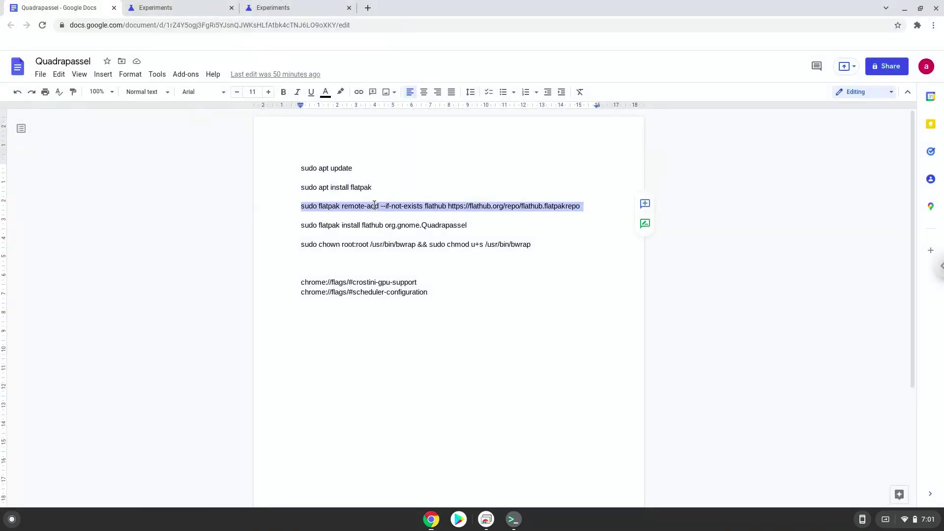
{"action": "right_click", "coordinate": [375, 205]}
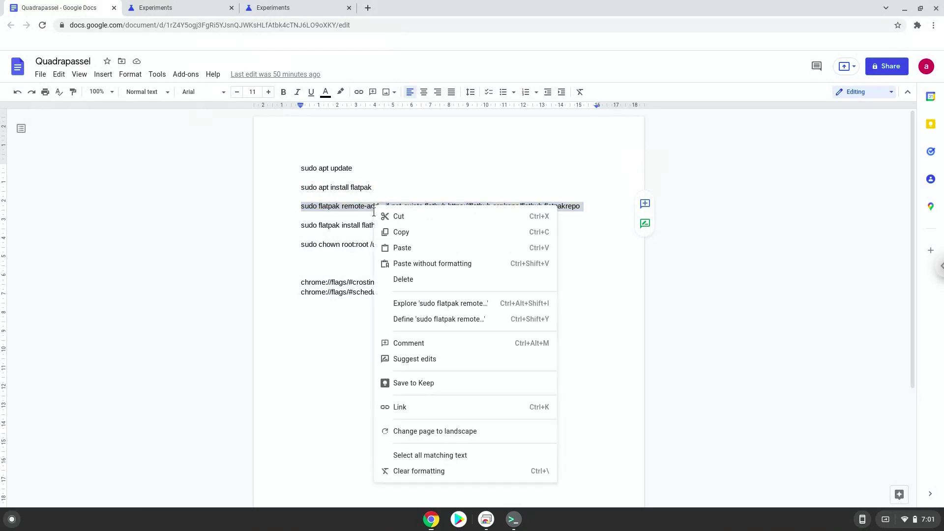
{"action": "left_click", "coordinate": [388, 232]}
- Paste and run the remote-add command in Terminal
{"action": "left_click", "coordinate": [513, 519]}
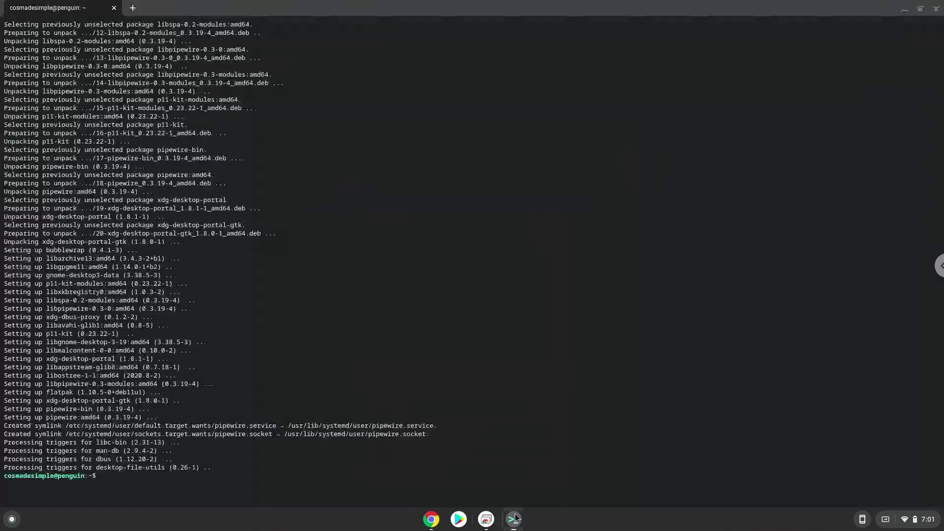
{"action": "key", "text": "ctrl+shift+v"}
{"action": "key", "text": "Return"}
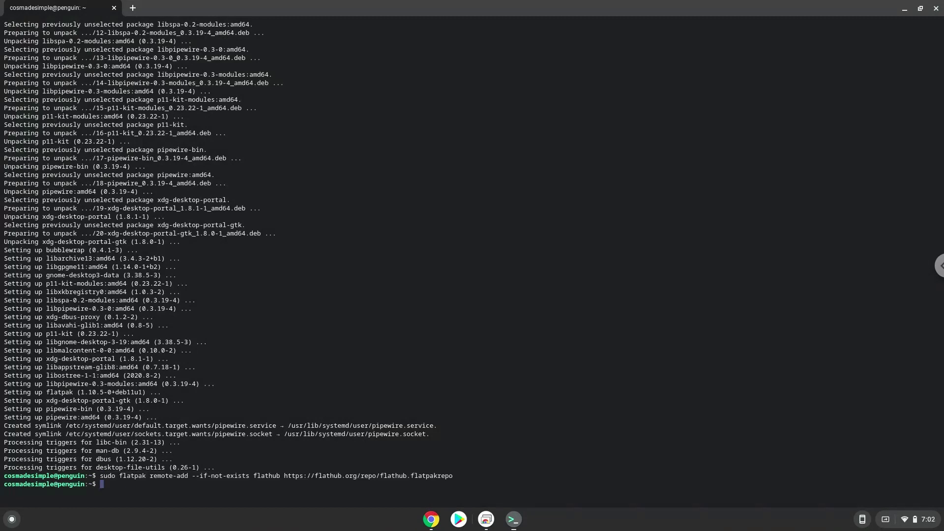
- Copy the 'flatpak install' Quadrapassel line from the notes document
{"action": "left_click", "coordinate": [431, 521]}
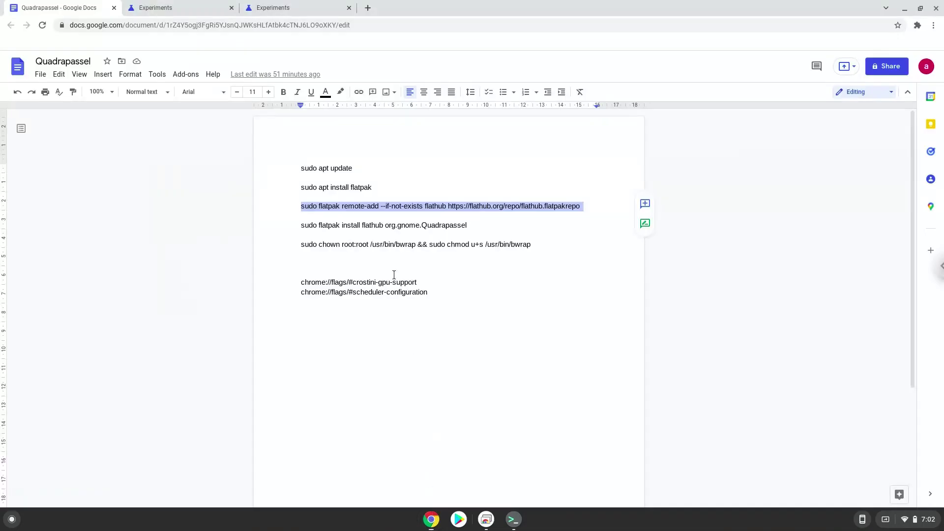
{"action": "triple_click", "coordinate": [386, 225]}
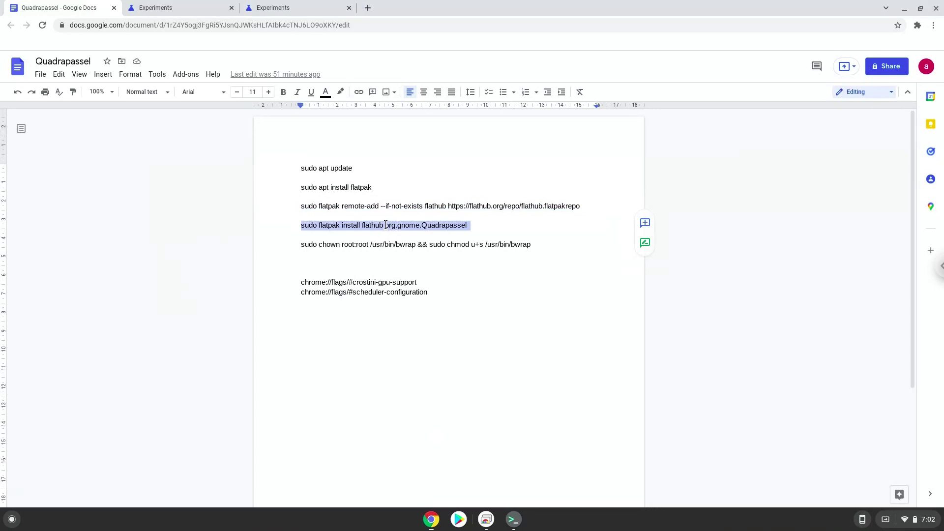
{"action": "right_click", "coordinate": [386, 225]}
{"action": "left_click", "coordinate": [407, 252]}
- Paste the command into Terminal and confirm both the runtime and install prompts
{"action": "left_click", "coordinate": [514, 519]}
{"action": "right_click", "coordinate": [451, 418]}
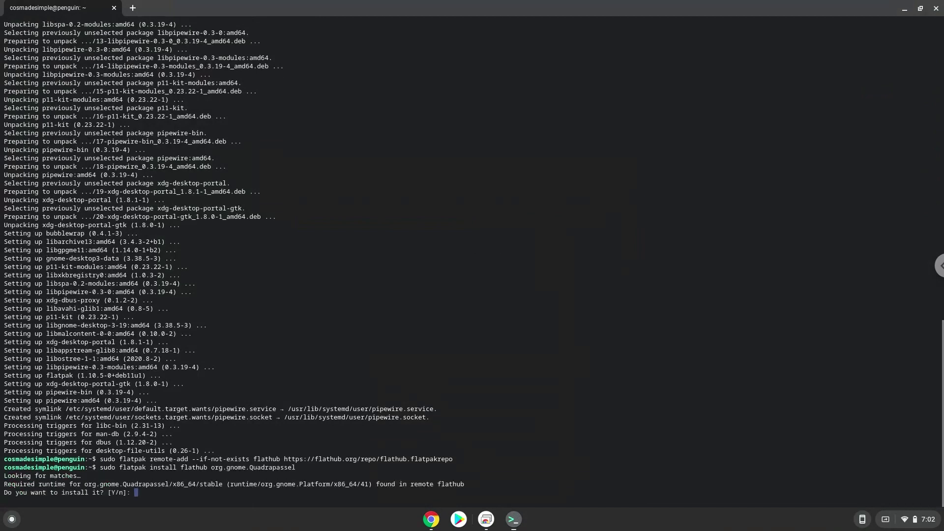
{"action": "key", "text": "Return"}
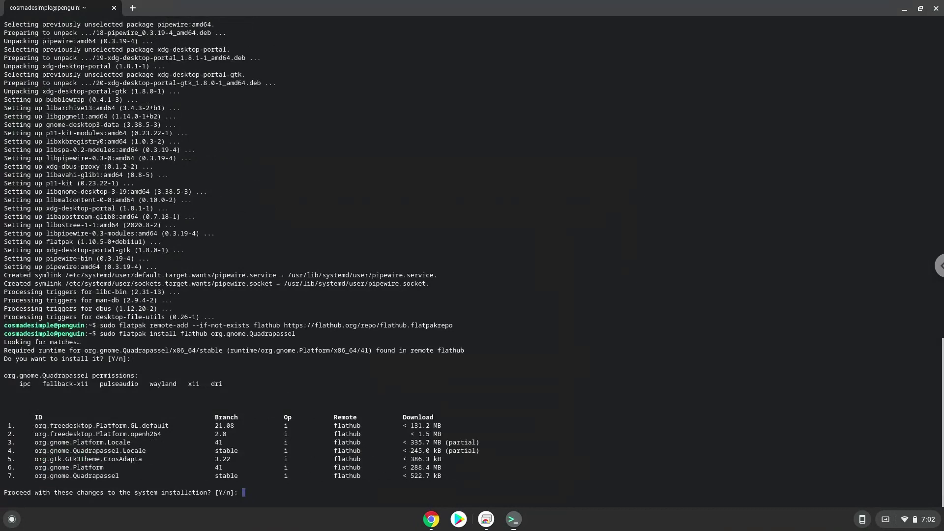
{"action": "key", "text": "Return"}
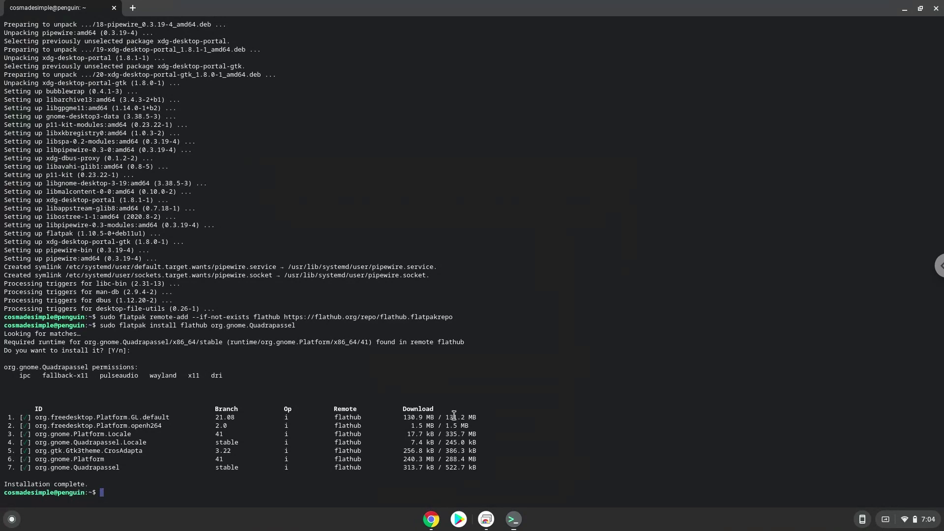
- Copy the bwrap chown and chmod command line from the notes document
{"action": "left_click", "coordinate": [431, 519]}
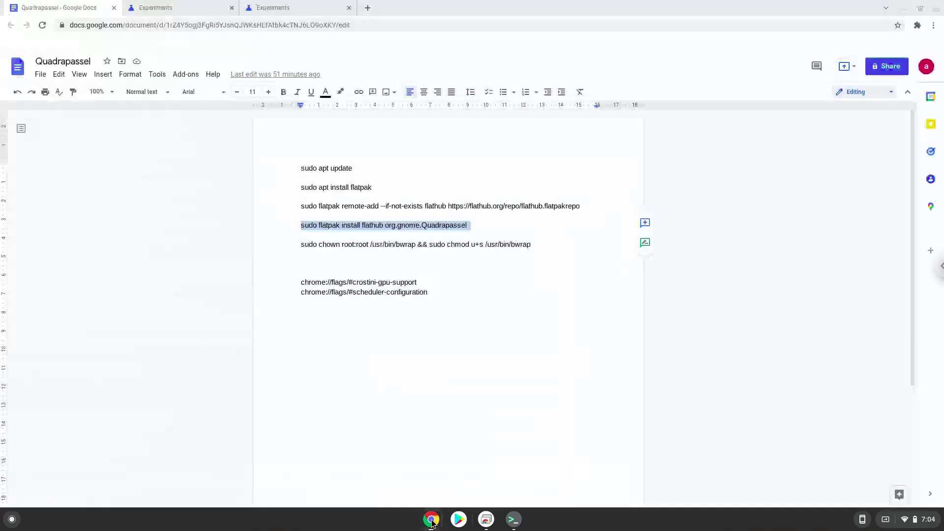
{"action": "triple_click", "coordinate": [395, 246]}
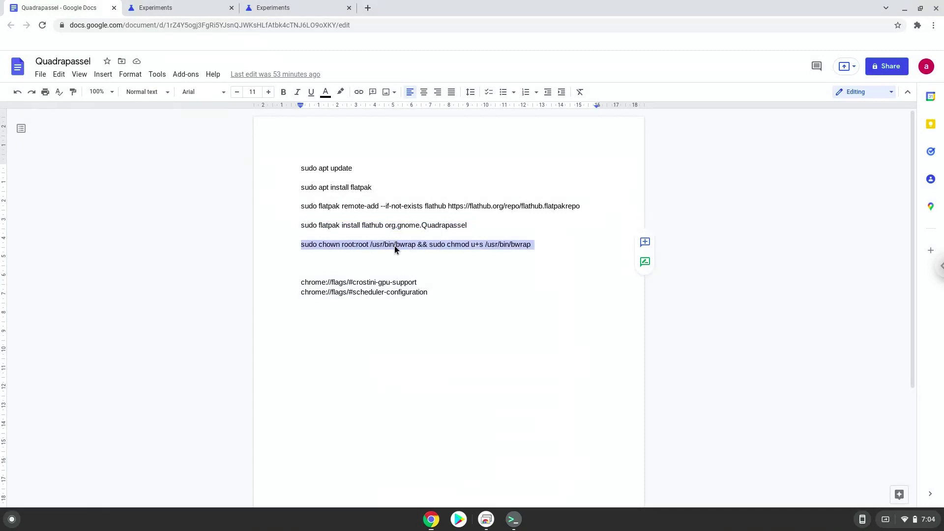
{"action": "right_click", "coordinate": [394, 245]}
{"action": "left_click", "coordinate": [422, 257]}
- Paste the chown/setuid chmod command for /usr/bin/bwrap into Terminal, then close the window
{"action": "left_click", "coordinate": [511, 519]}
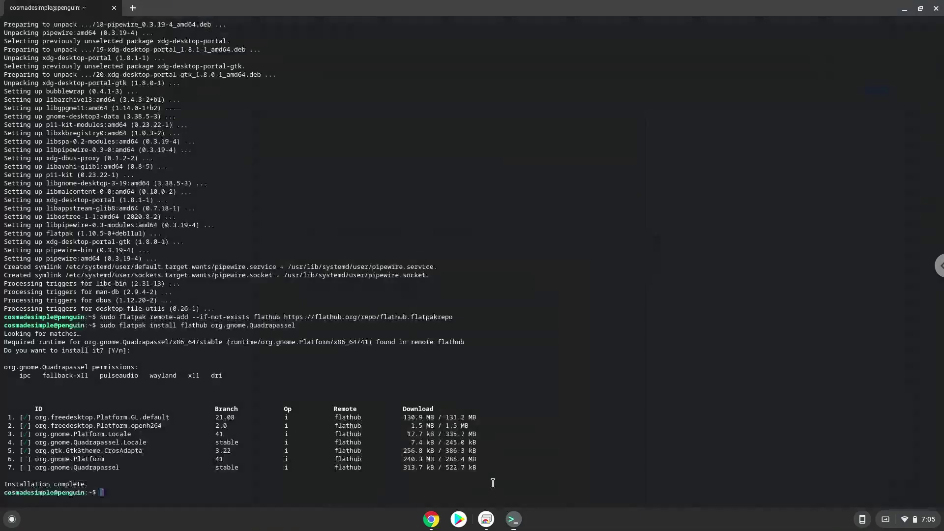
{"action": "right_click", "coordinate": [471, 457]}
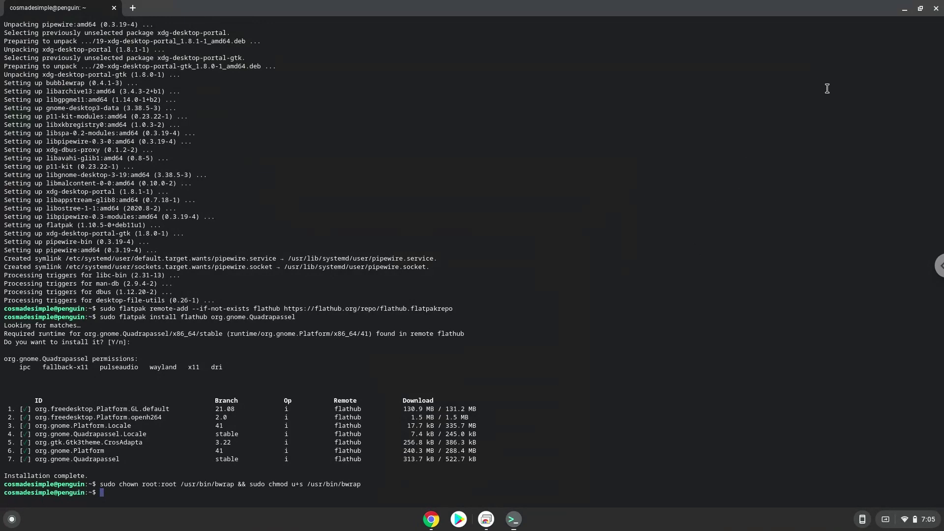
{"action": "left_click", "coordinate": [936, 9]}
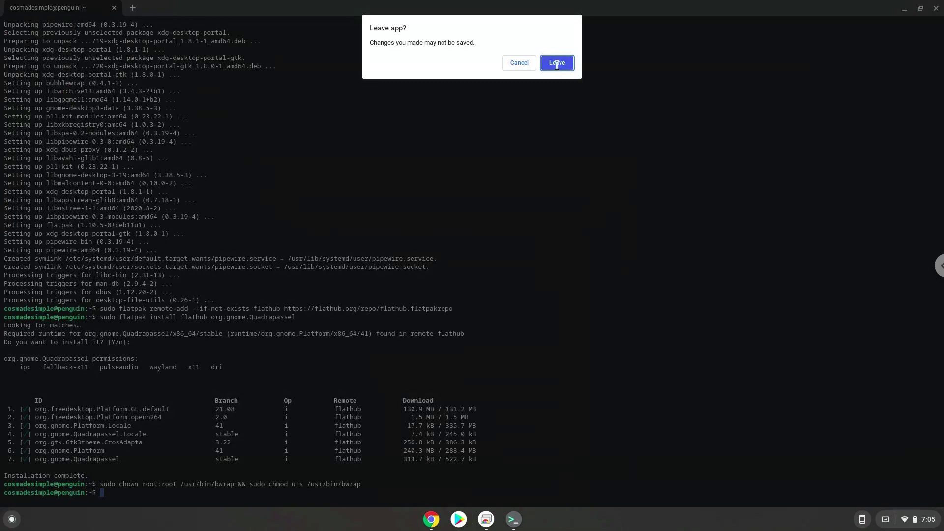
- Confirm leaving Terminal, then launch Quadrapassel from the Launcher's Linux apps folder
{"action": "left_click", "coordinate": [556, 64]}
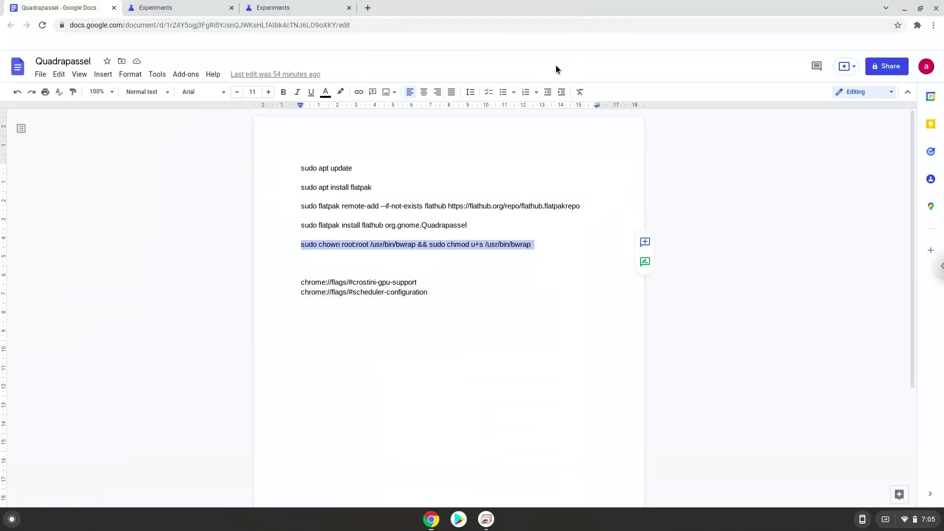
{"action": "left_click", "coordinate": [2, 520]}
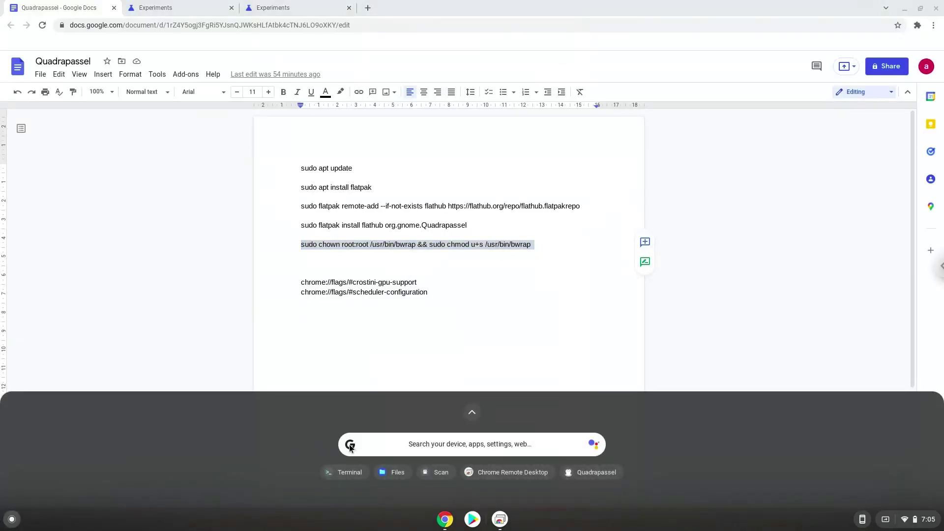
{"action": "left_click", "coordinate": [466, 416]}
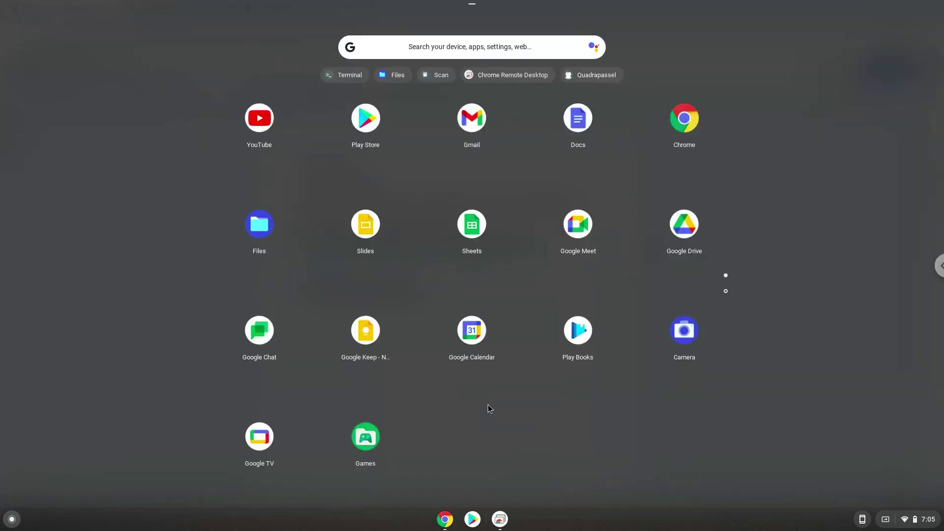
{"action": "left_click", "coordinate": [726, 291]}
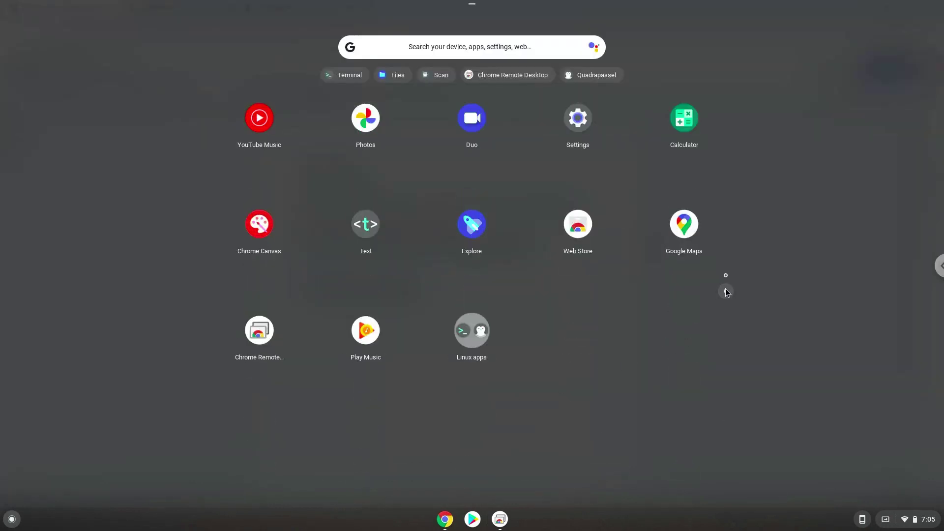
{"action": "left_click", "coordinate": [470, 341]}
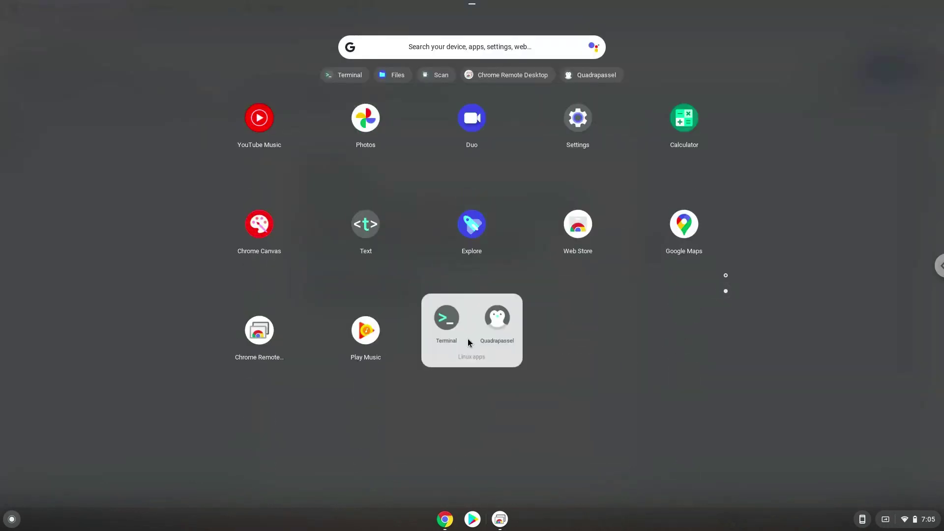
{"action": "left_click", "coordinate": [496, 321]}
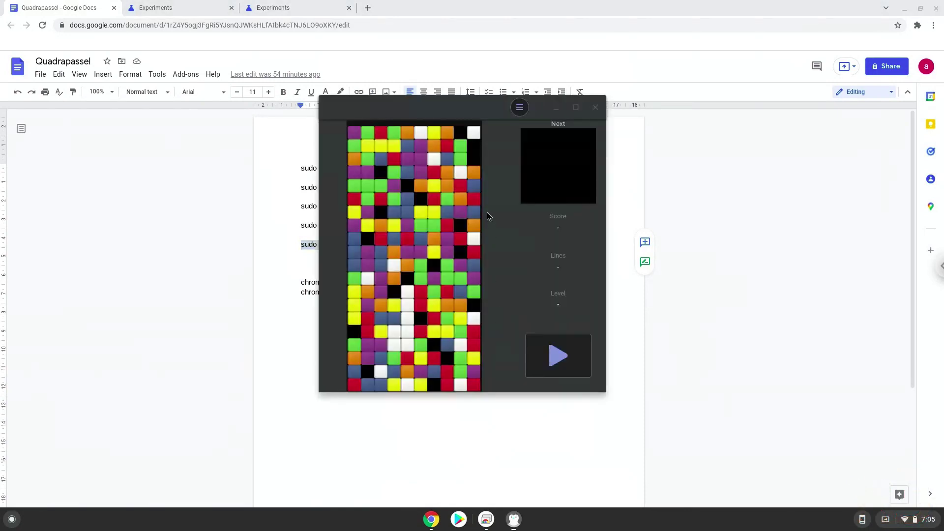
- Maximize the Quadrapassel game window from its title bar so it covers the notes document
{"action": "double_click", "coordinate": [462, 113]}
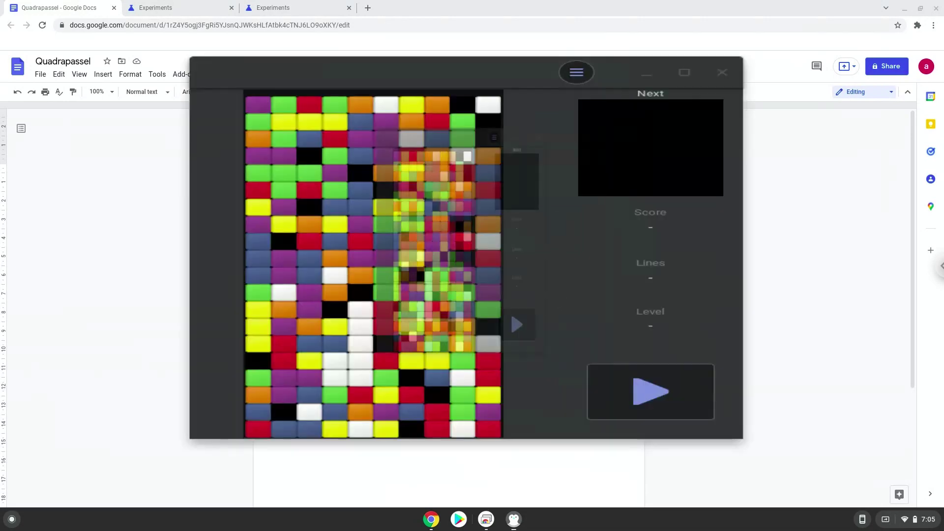